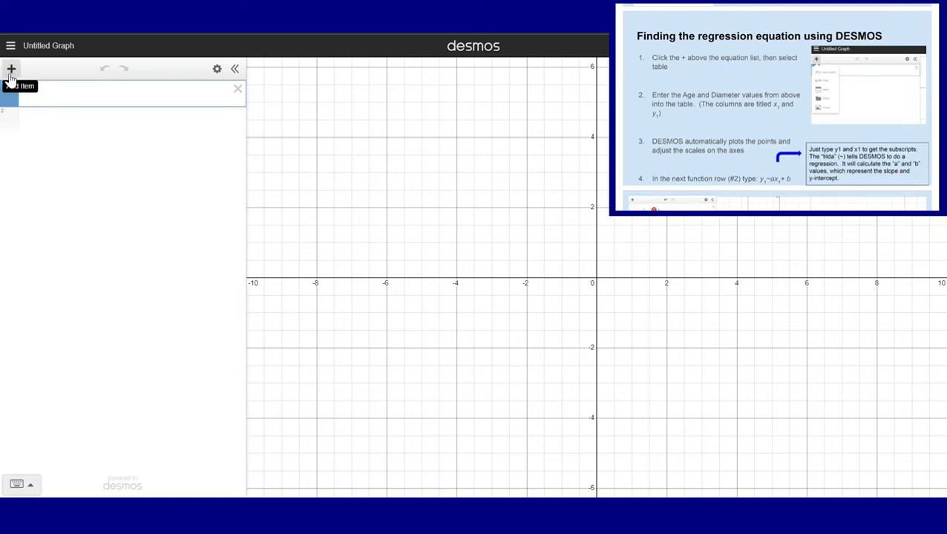
- Add a table and enter the ages 5, 8, 12, 17 and 20 in its x₁ column
click(11, 72)
click(30, 140)
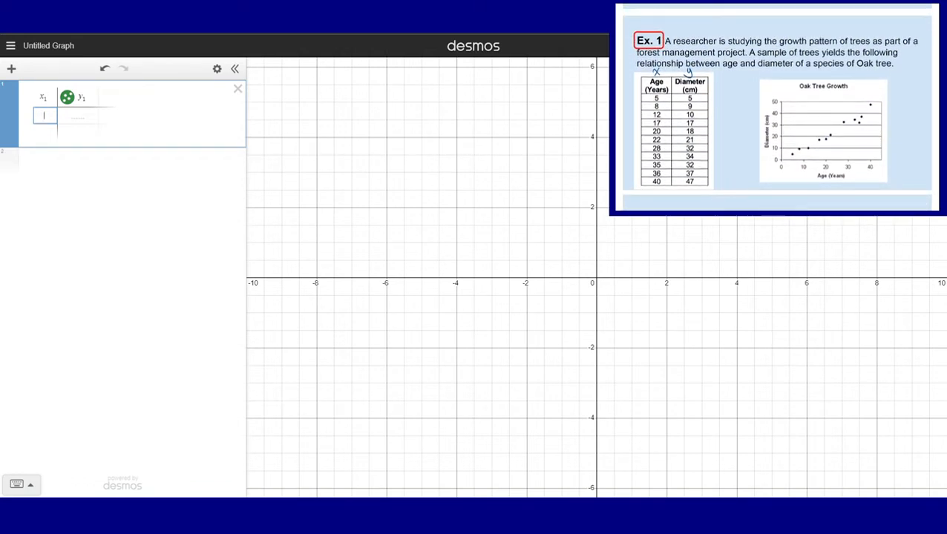
text(5)
key(Return)
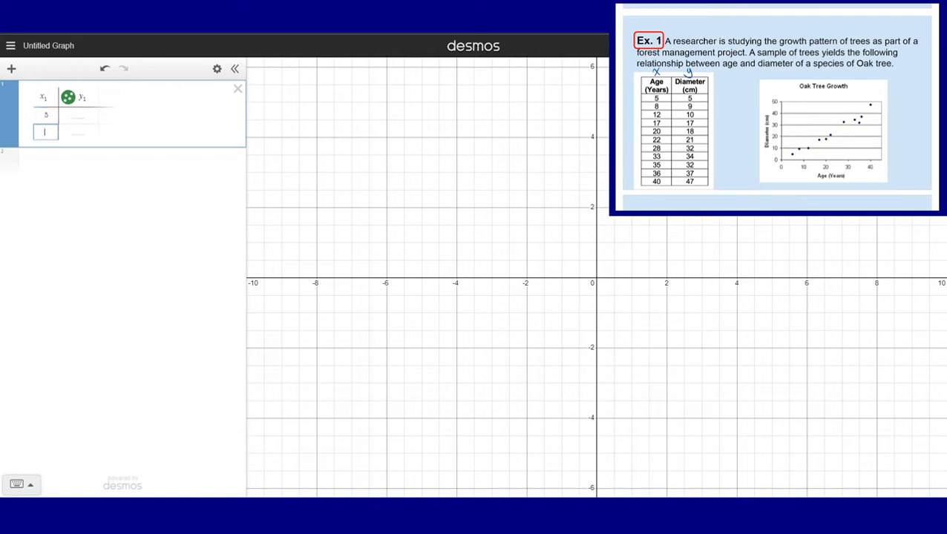
text(8)
key(Return)
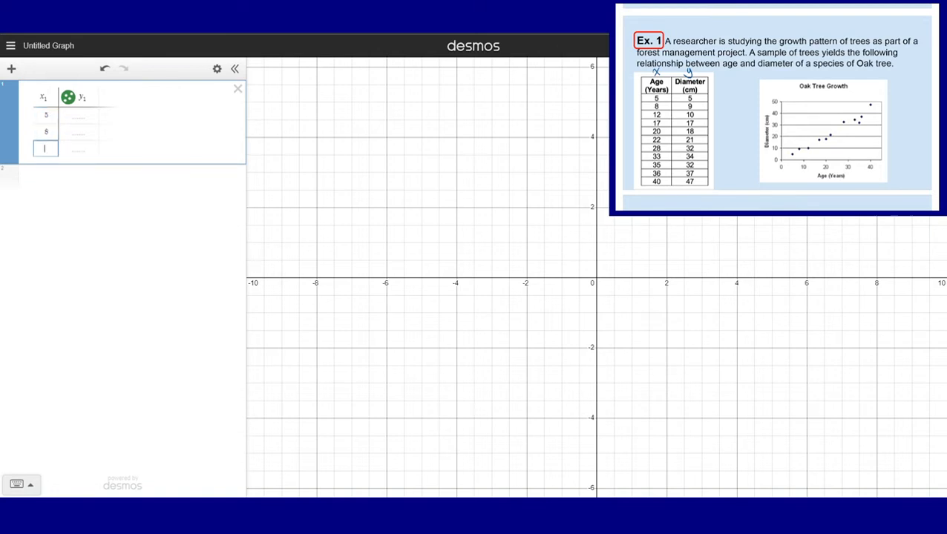
text(12)
key(Return)
text(17)
key(Return)
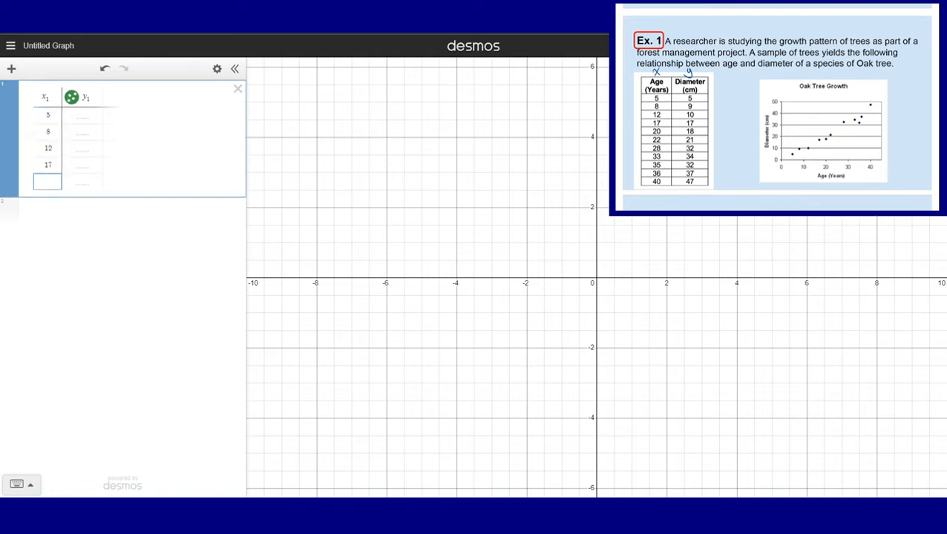
text(20)
key(Return)
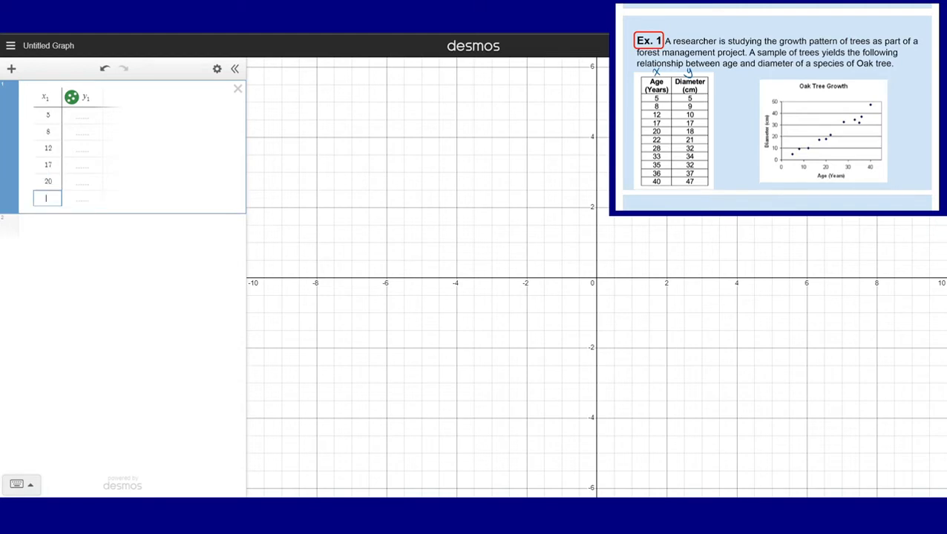
- Continue the x₁ column with the ages 22, 28, 33, 35, 36 and 40
text(22)
key(Return)
text(28)
key(Return)
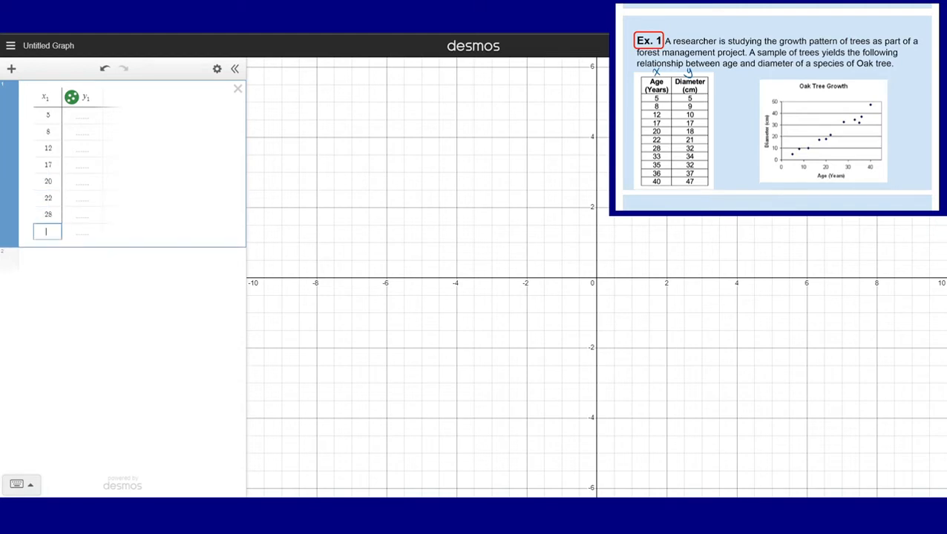
text(33)
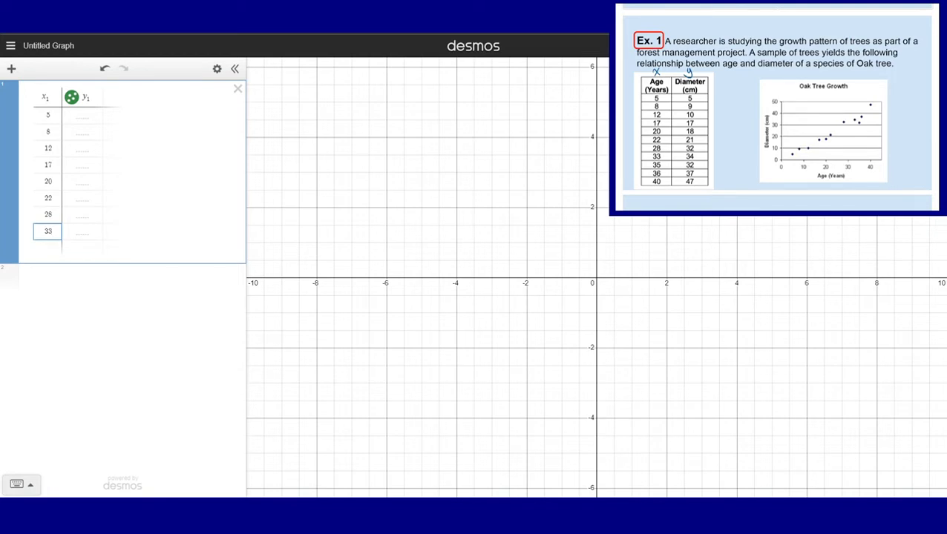
key(Return)
text(35)
key(Return)
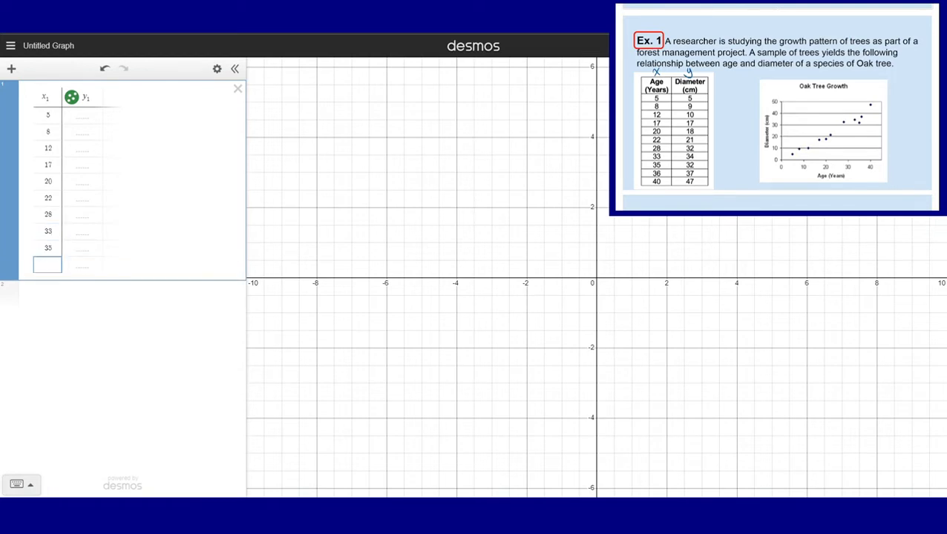
text(36)
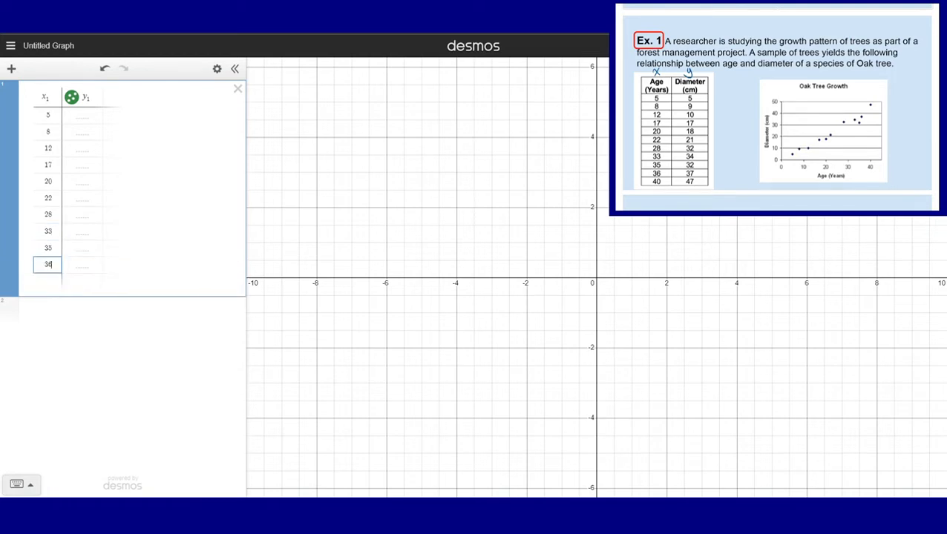
key(Return)
text(40)
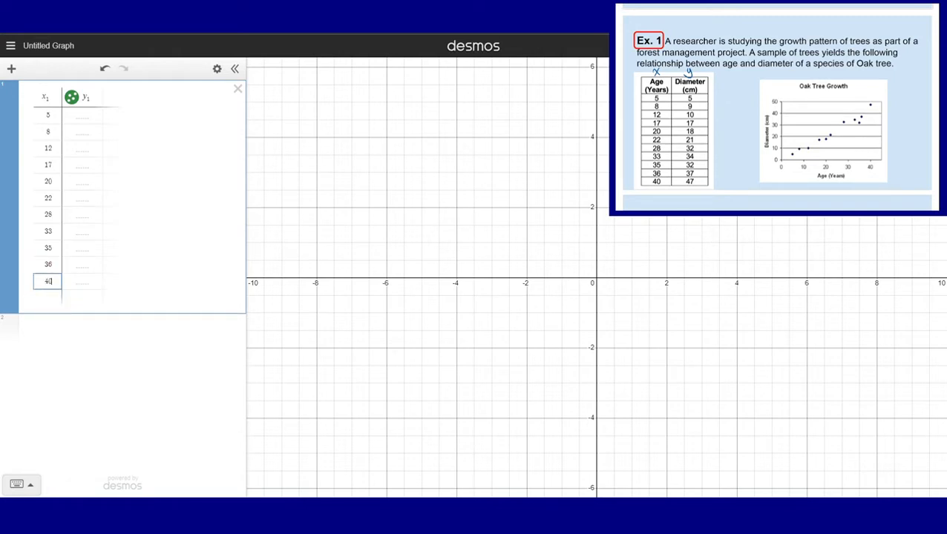
- Fill the y₁ column from the last row upward with the diameters 47, 37, 32, 34 and 32
key(Right)
text(47)
key(Up)
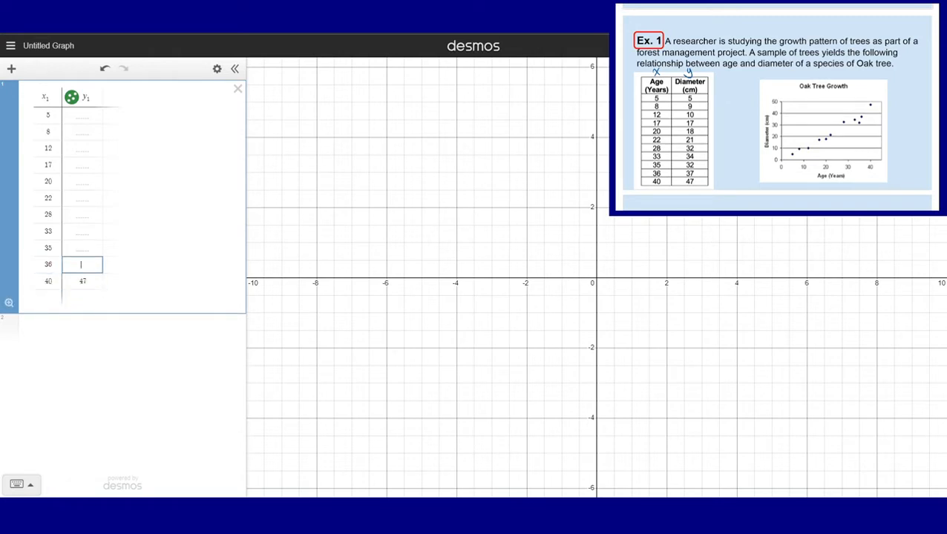
text(37)
key(Up)
text(32)
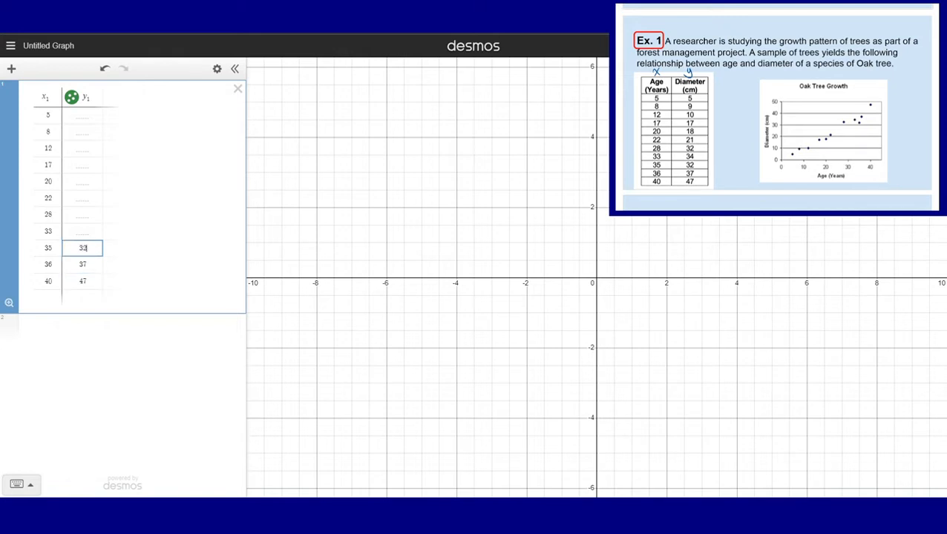
key(Up)
text(34)
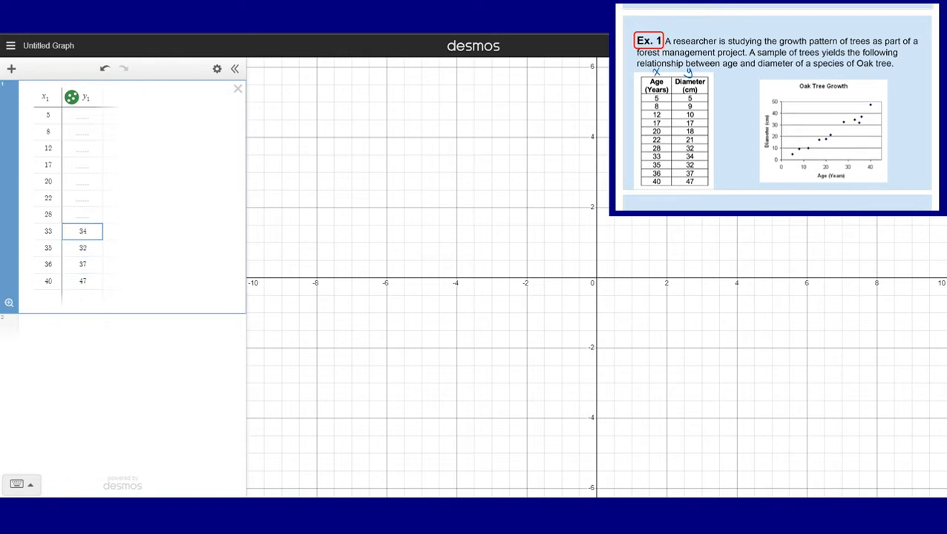
key(Up)
text(32)
key(Up)
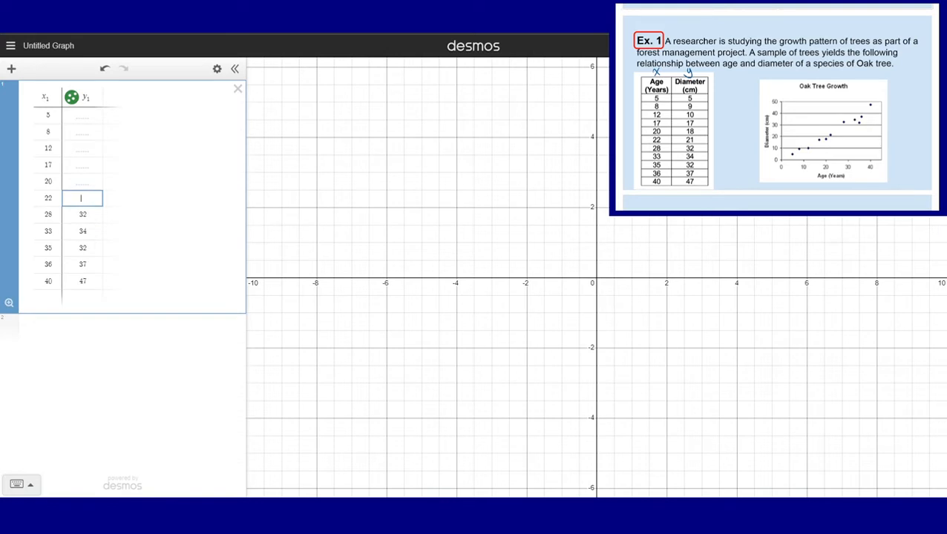
- Complete the y₁ column upward from the x₁ = 22 row with 21, 18, 17, 10, 9 and 5
text(21)
key(Up)
text(18)
key(Up)
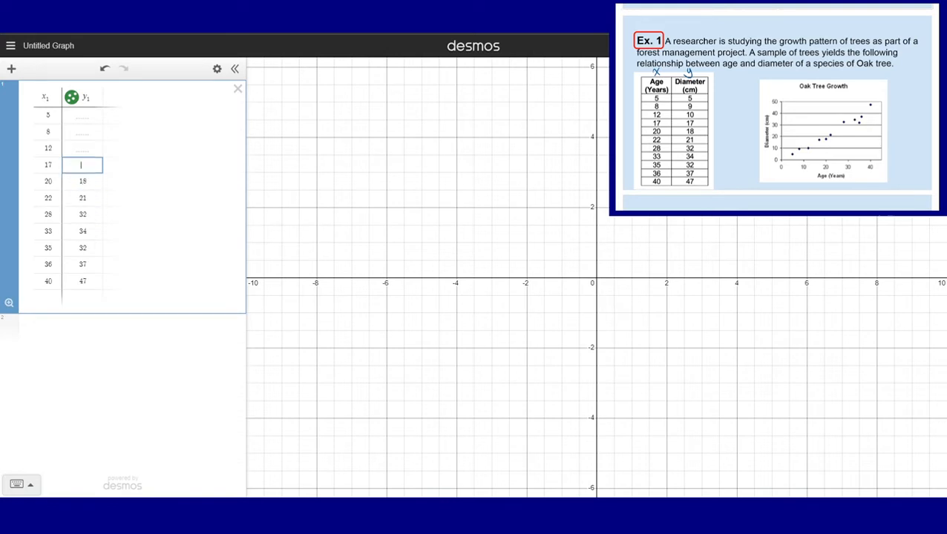
text(17)
key(Up)
text(1)
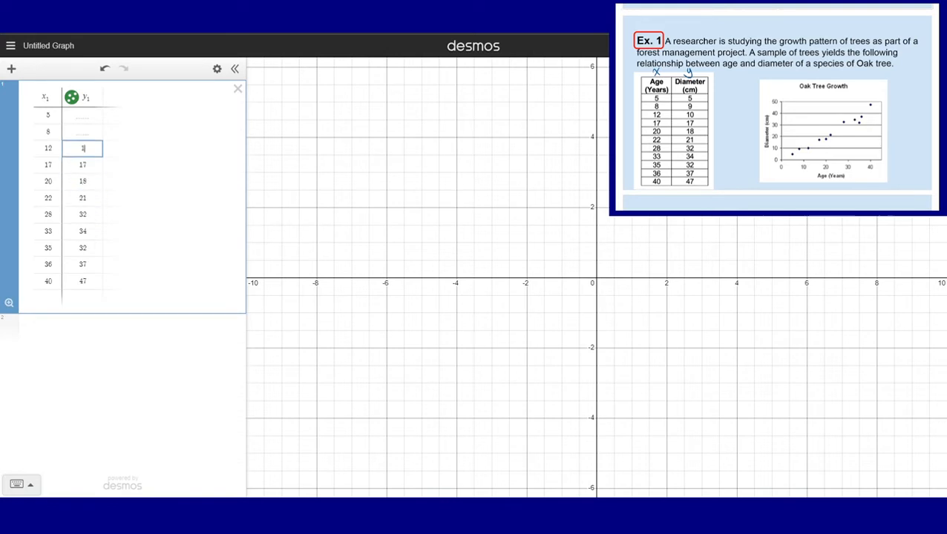
text(0)
key(Up)
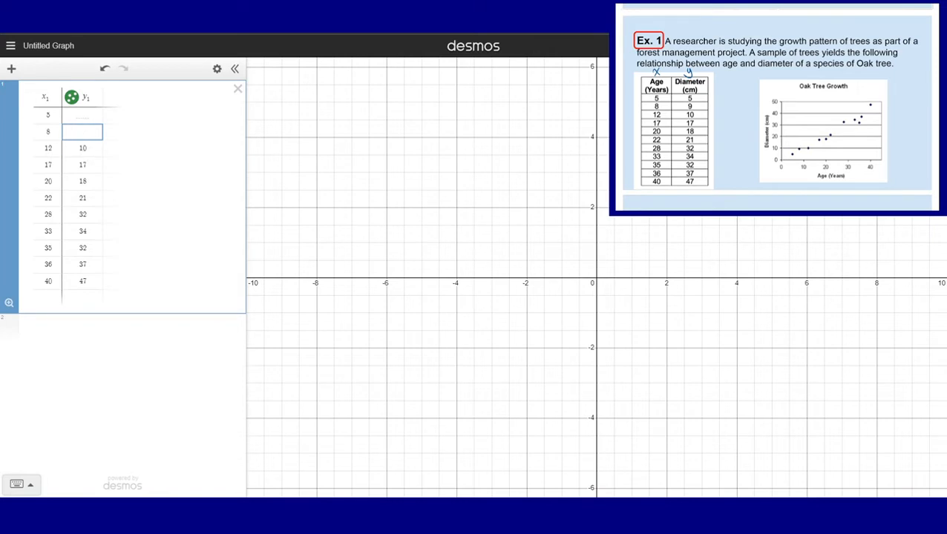
text(9)
key(Up)
text(5)
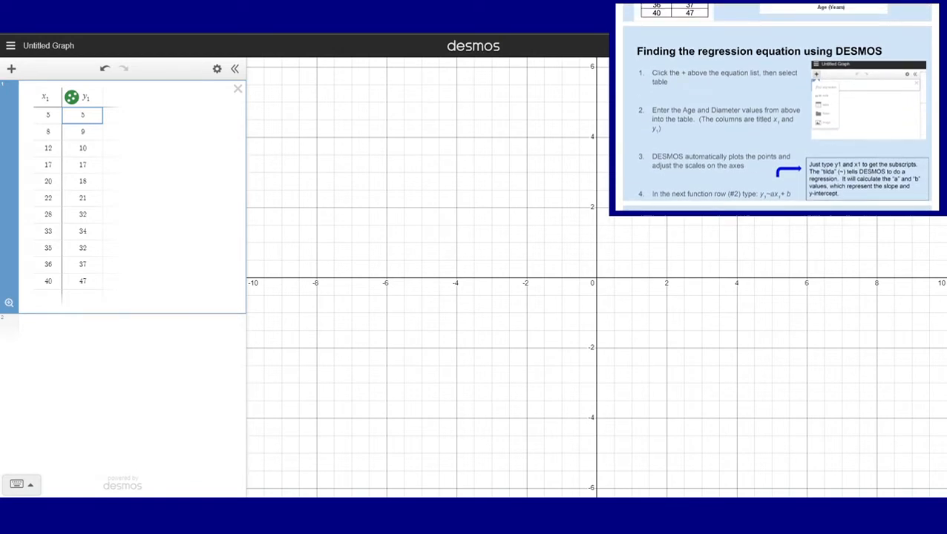
click(121, 373)
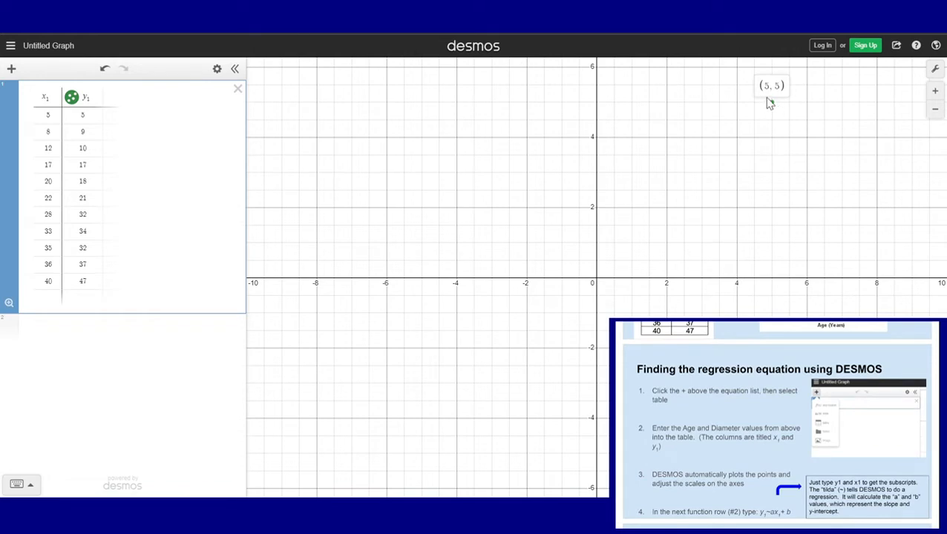
- Look at the graph's axis settings and zoom the graph to fit all of the table's points
click(936, 70)
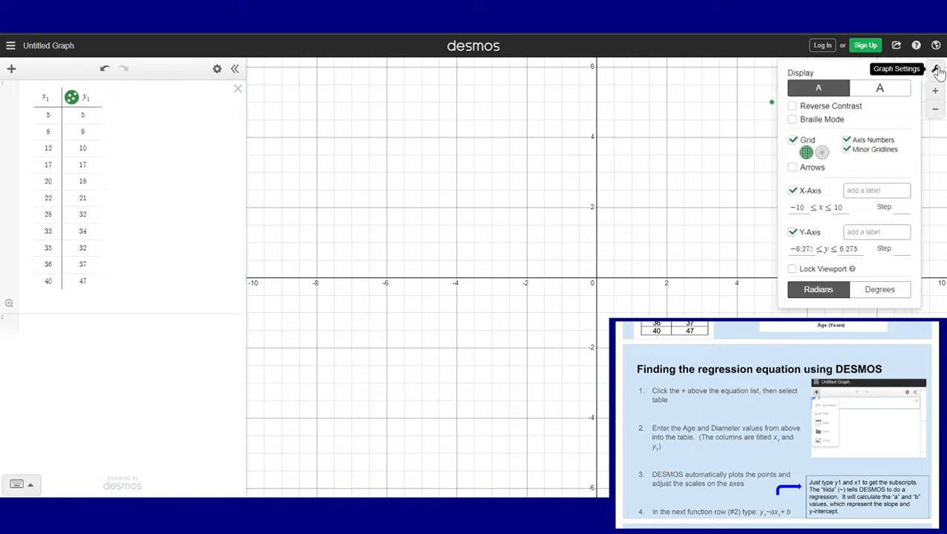
click(938, 70)
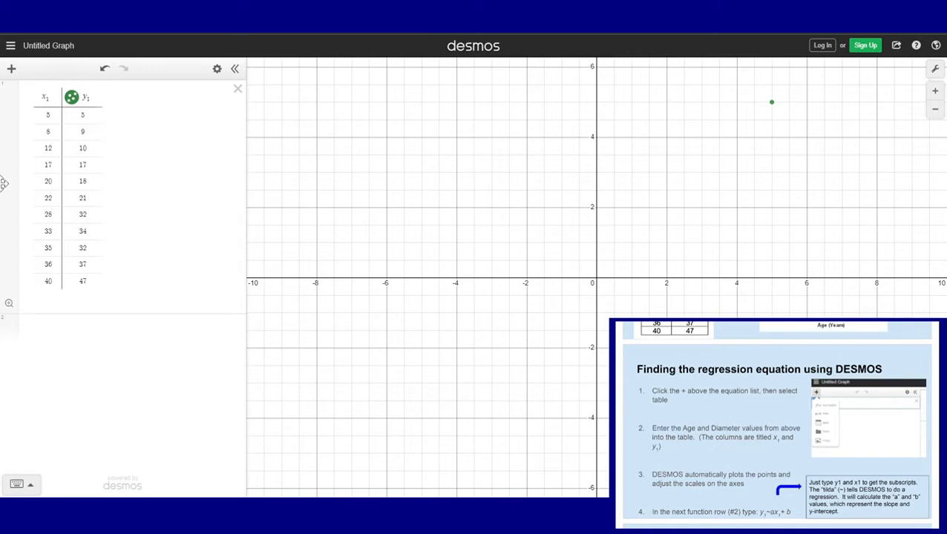
click(9, 305)
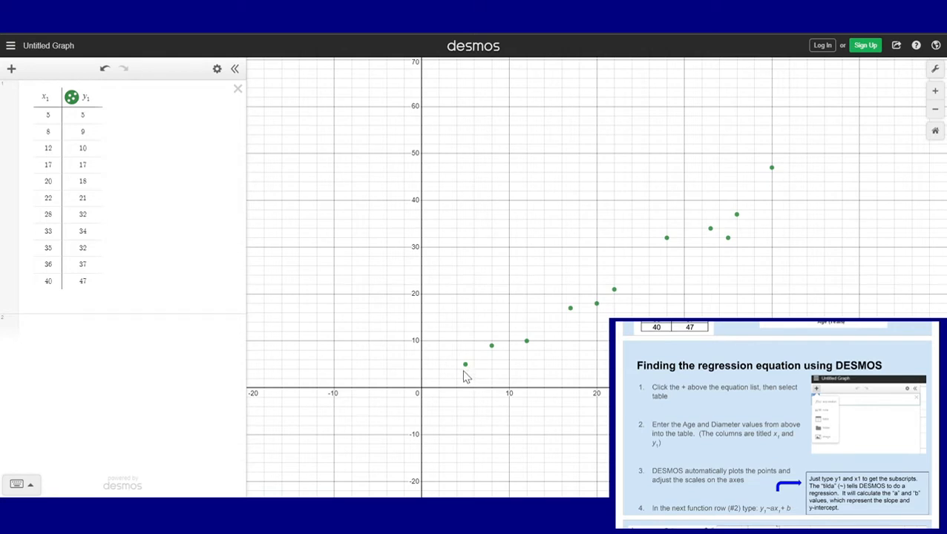
- Enter the linear regression y₁ ~ ax₁ + b in the expression row below the table
click(52, 328)
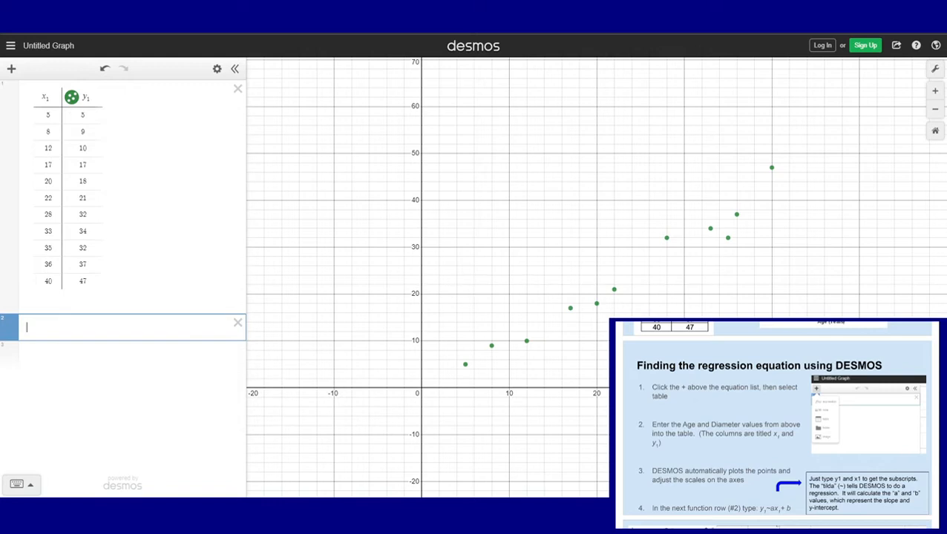
text(y1)
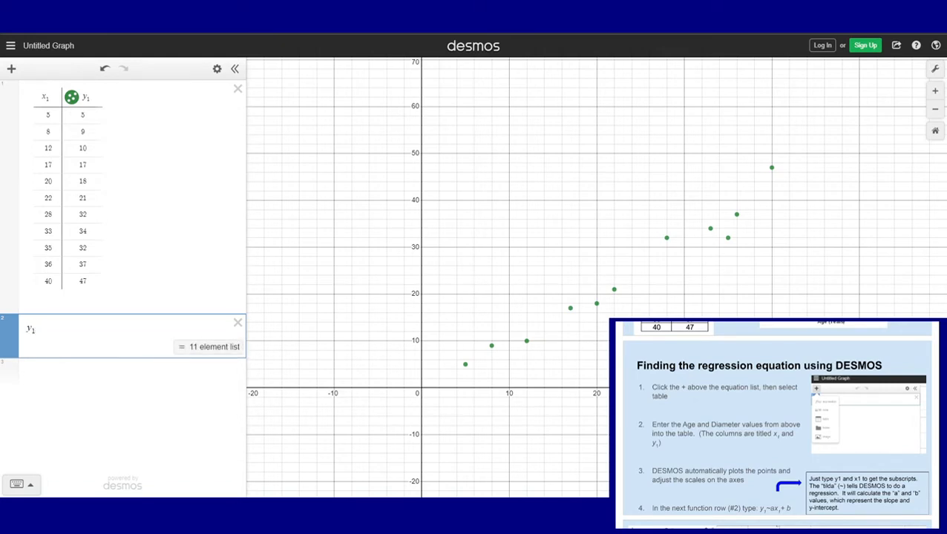
key(BackSpace)
key(BackSpace)
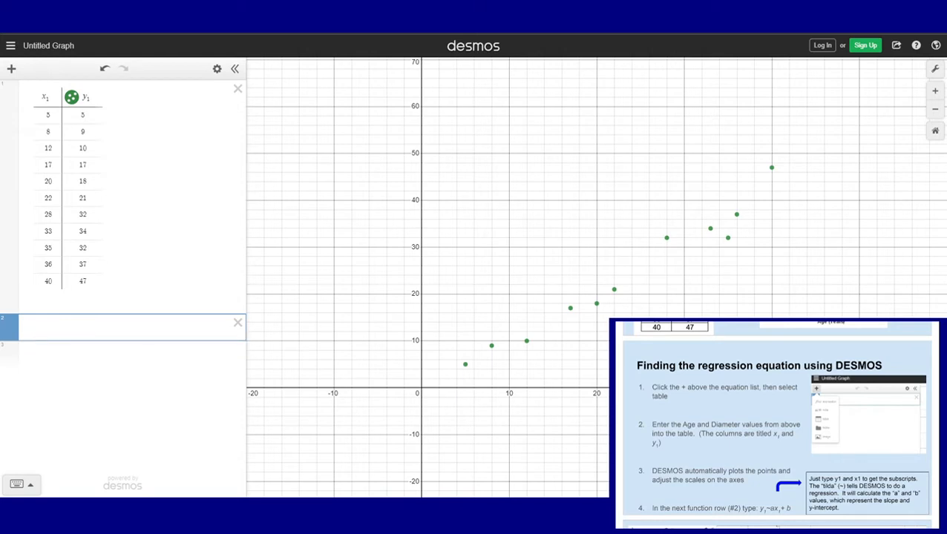
text(y1)
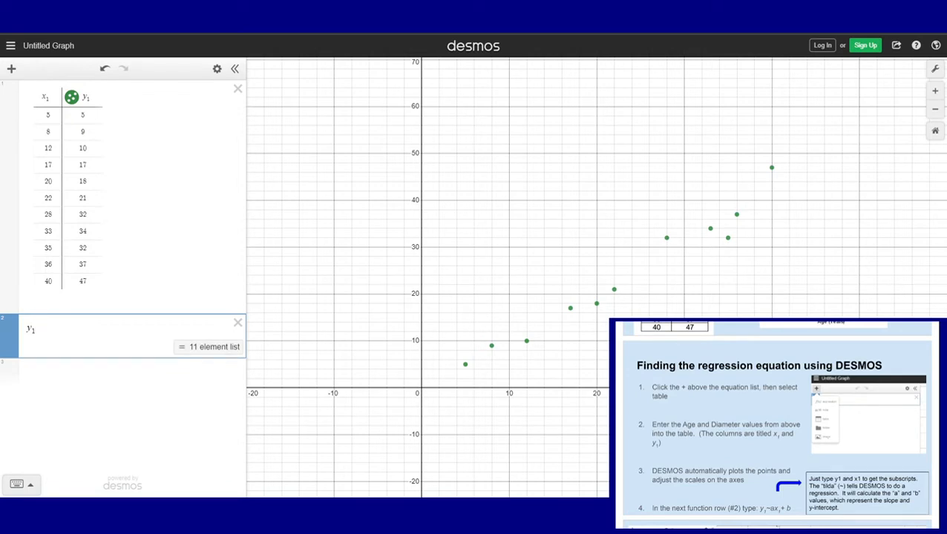
text(~)
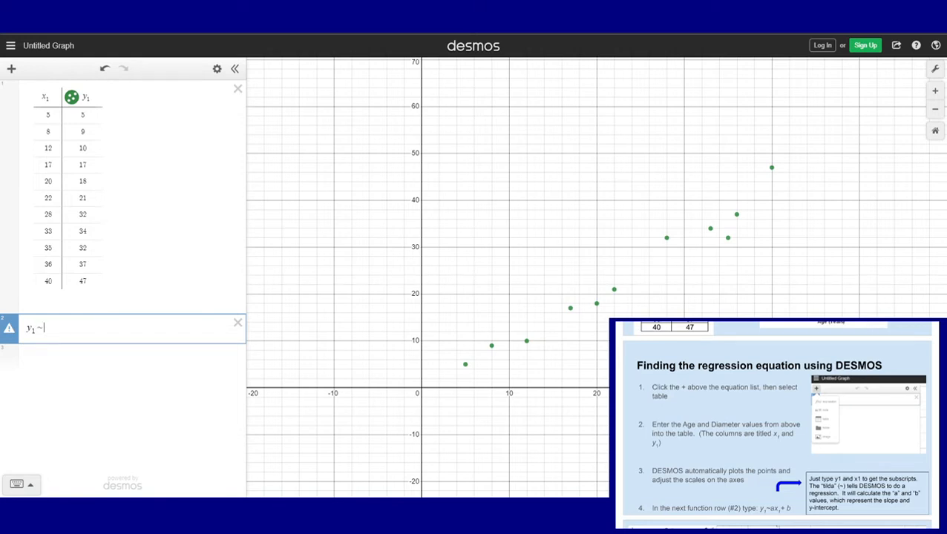
text(a)
text(x1)
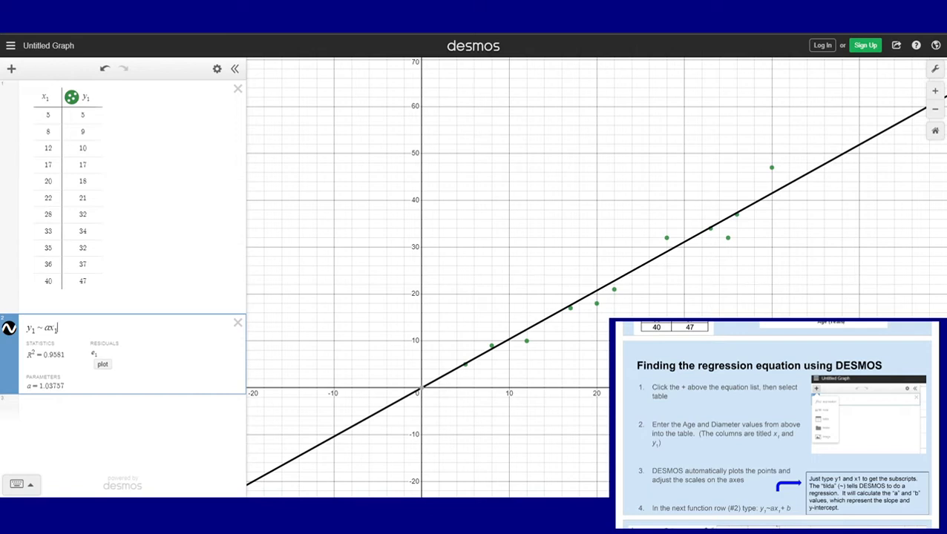
text(+ b)
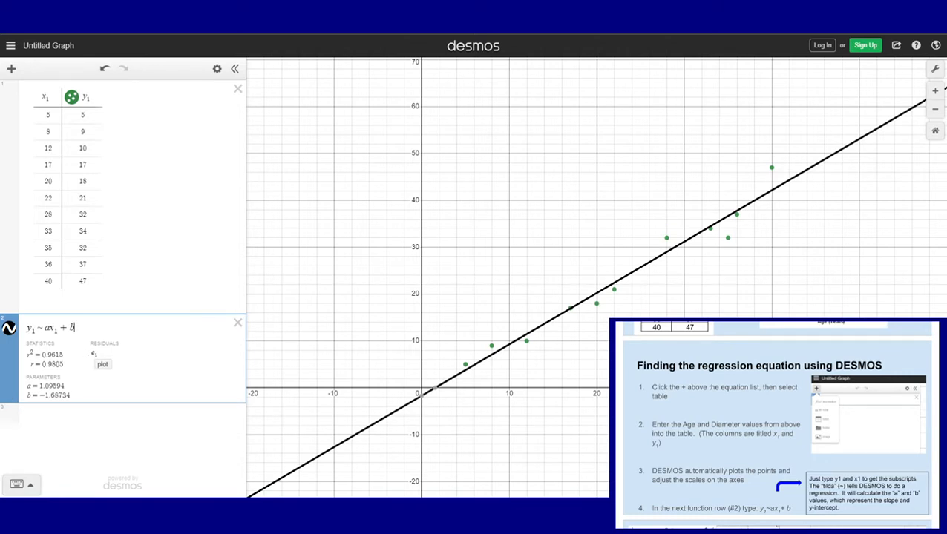
- Clear the regression expression and re-enter it as y₁ ~ ax₁ + b
key(ctrl+a)
key(BackSpace)
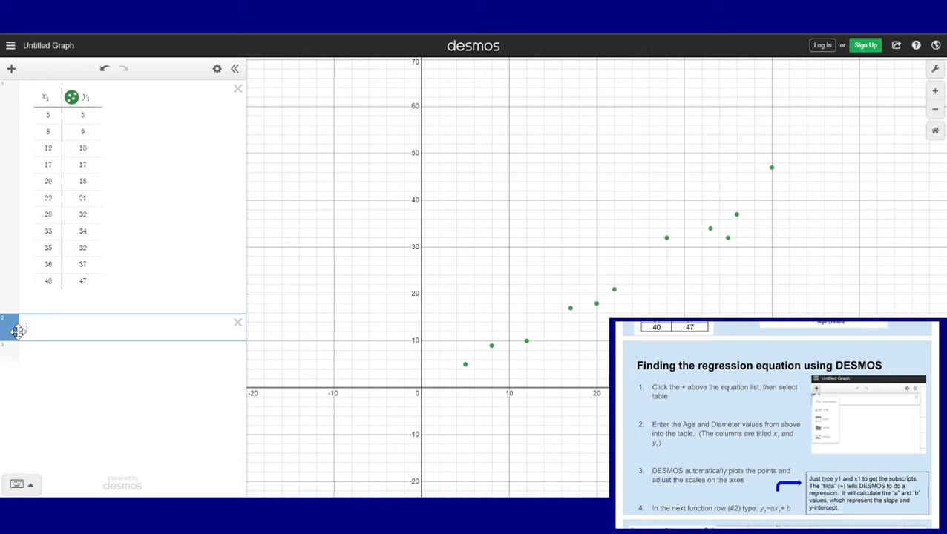
text(y1~)
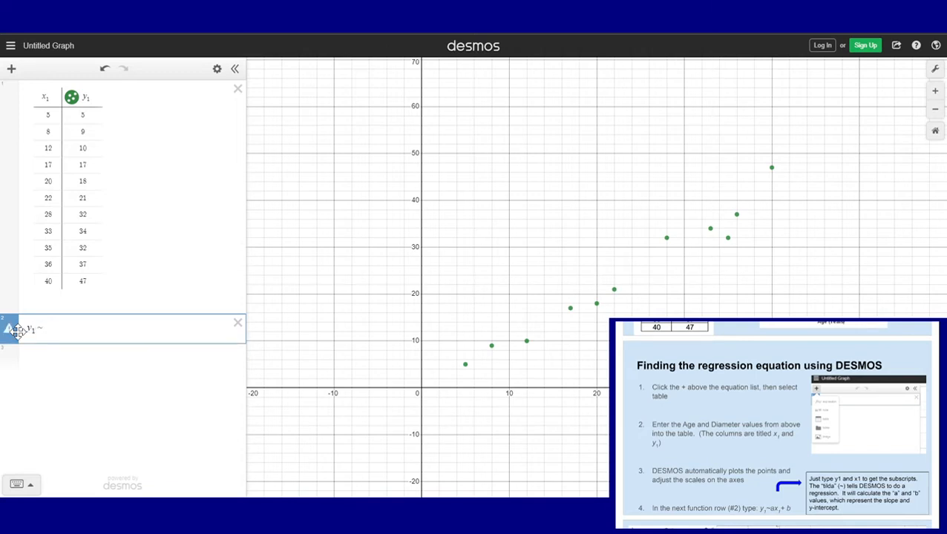
text(ax1+b)
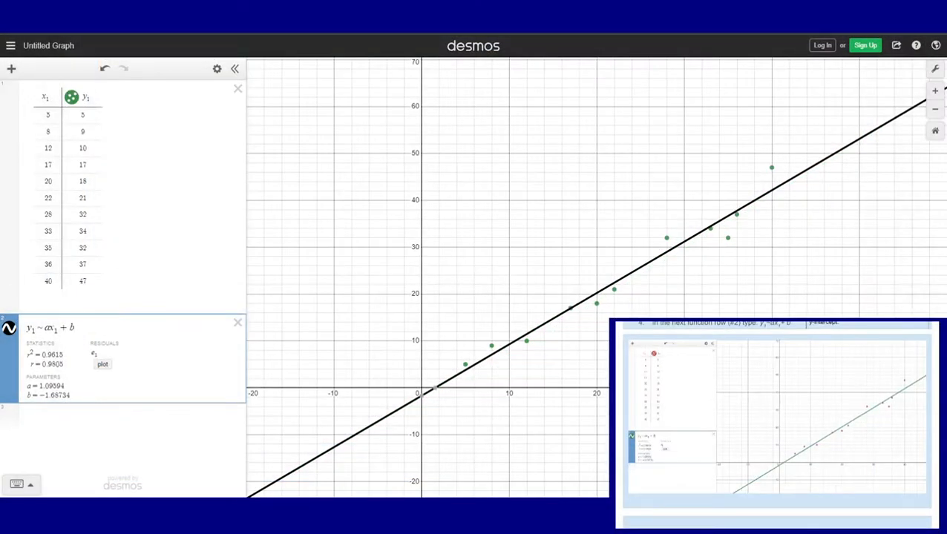
- Change the regression line's color to blue and toggle its visibility off and back on
click(10, 334)
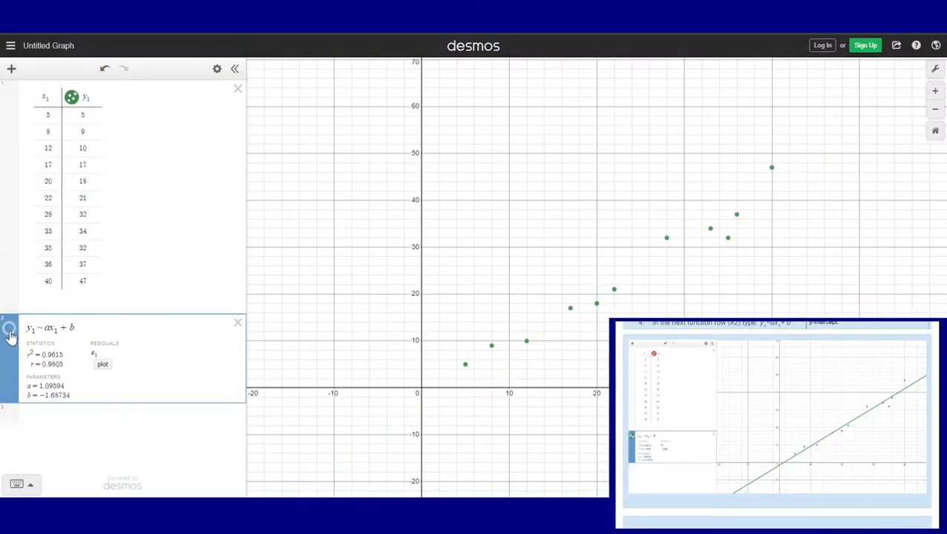
click(10, 334)
click(9, 334)
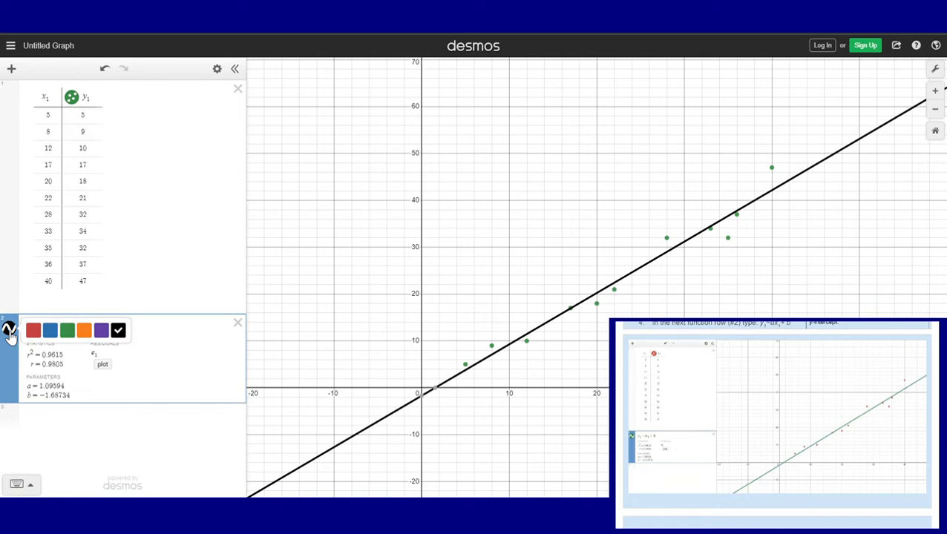
click(52, 331)
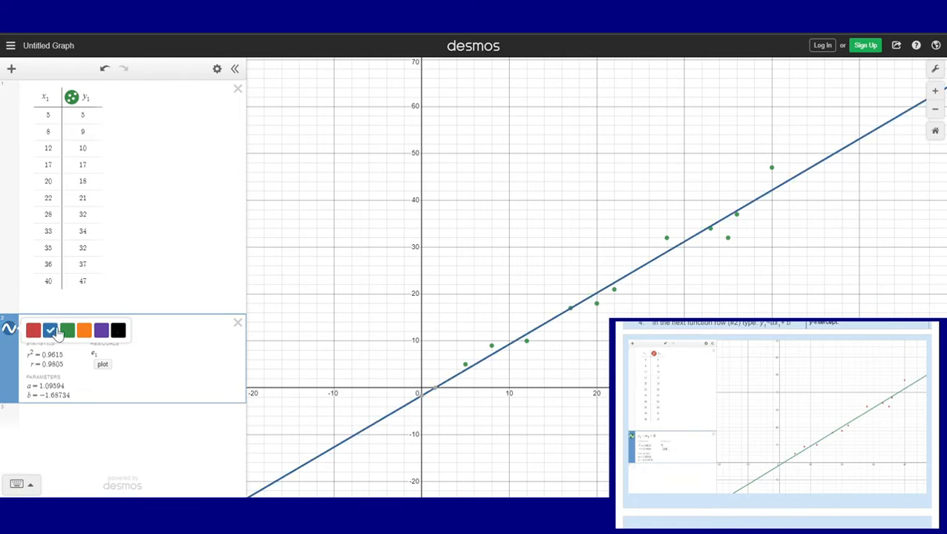
click(10, 334)
click(9, 334)
click(9, 333)
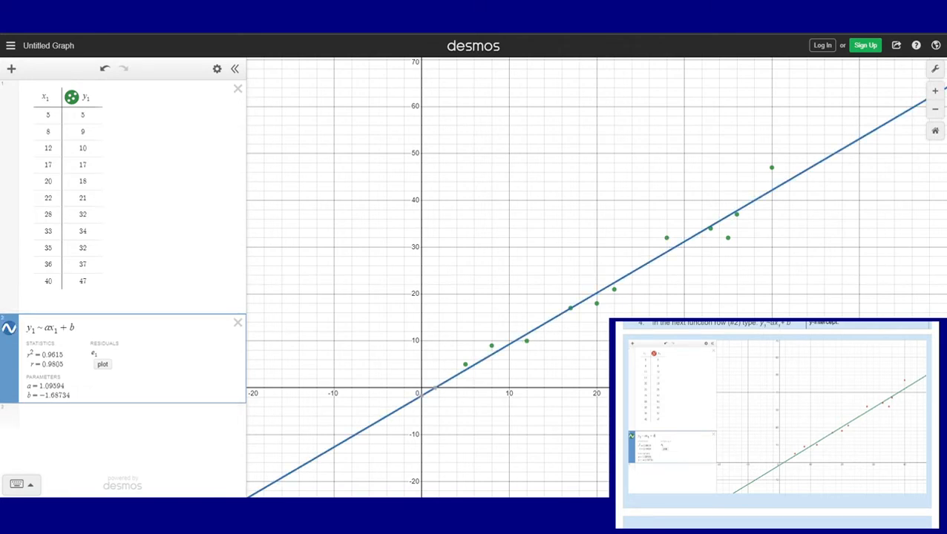
- Recolor the table's plotted points purple and set their marker style to crosses
click(70, 99)
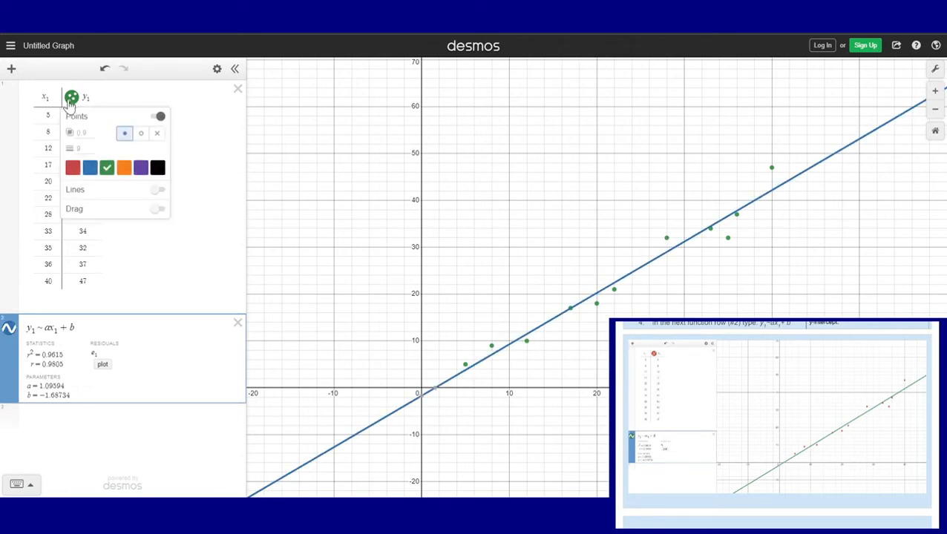
click(141, 168)
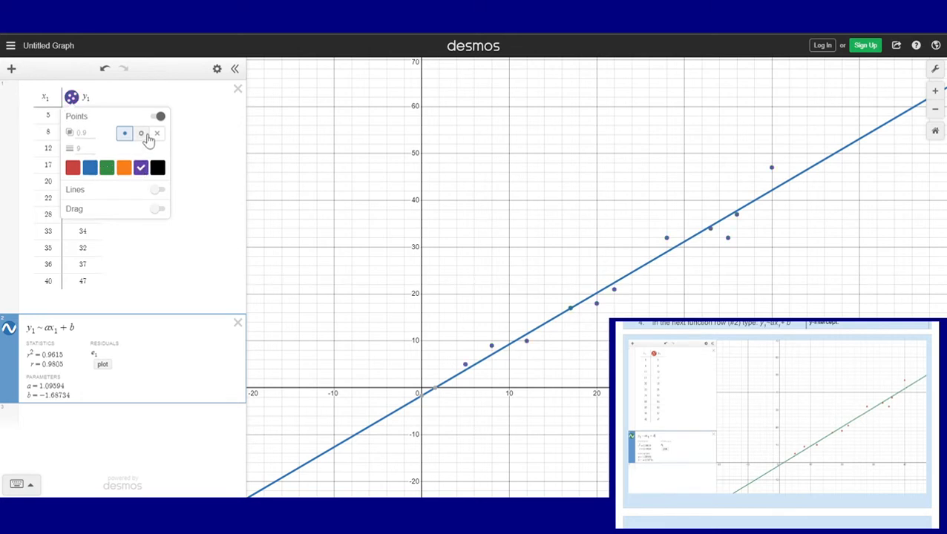
click(157, 134)
click(142, 134)
click(153, 136)
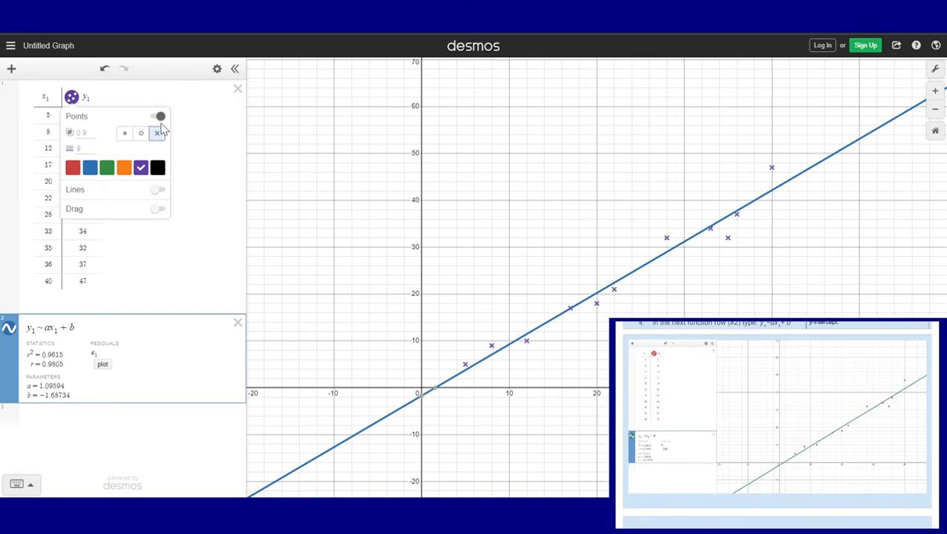
click(91, 427)
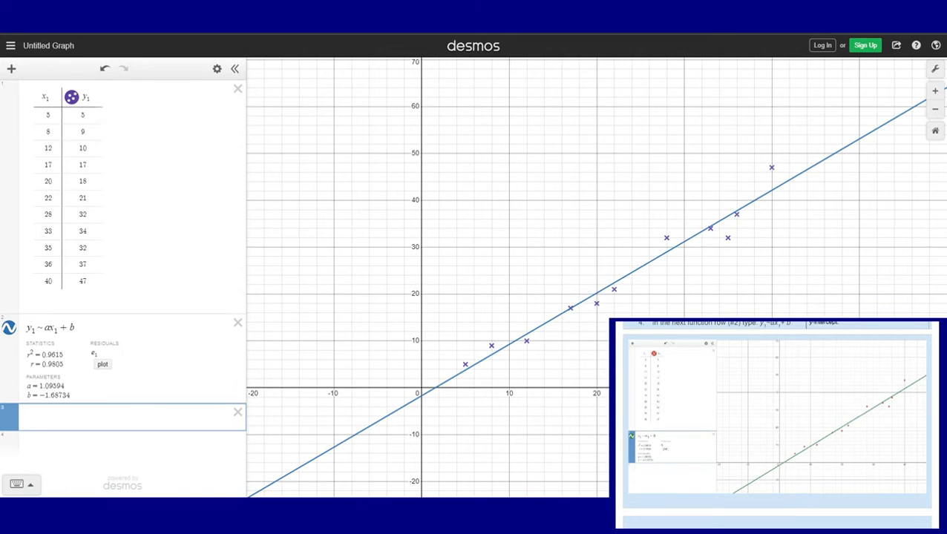